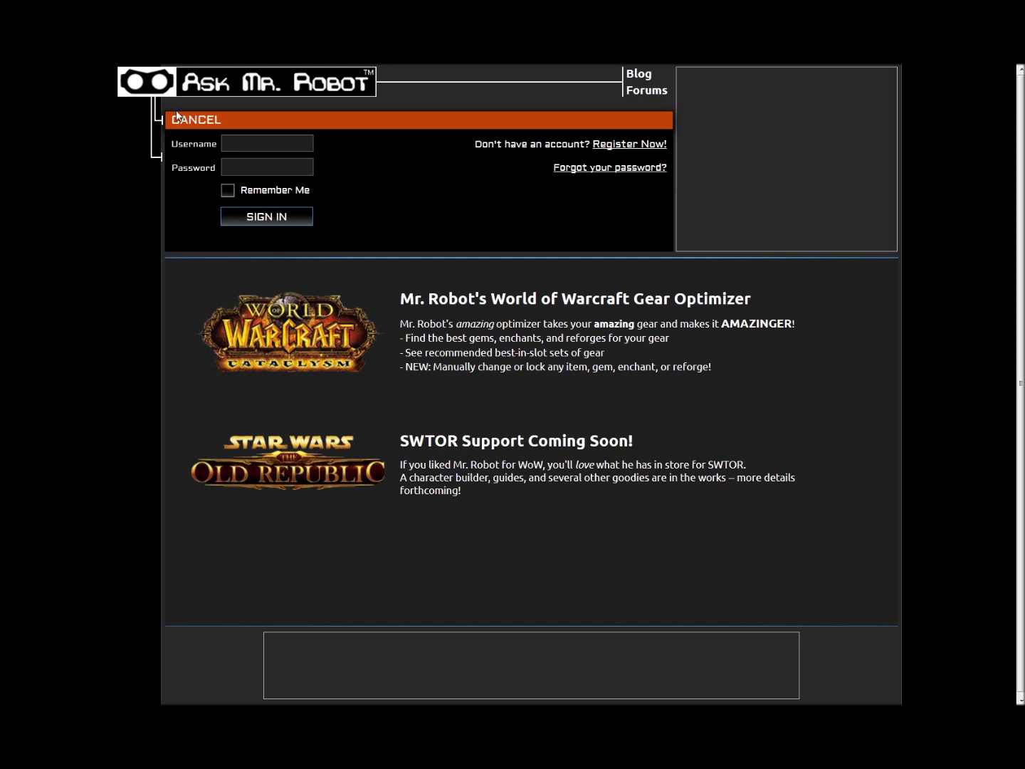
Step: Sign in to the site with the account's username and password
{"action": "type", "text": "Zoopercat"}
{"action": "key", "text": "Tab"}
{"action": "key", "text": "Return"}
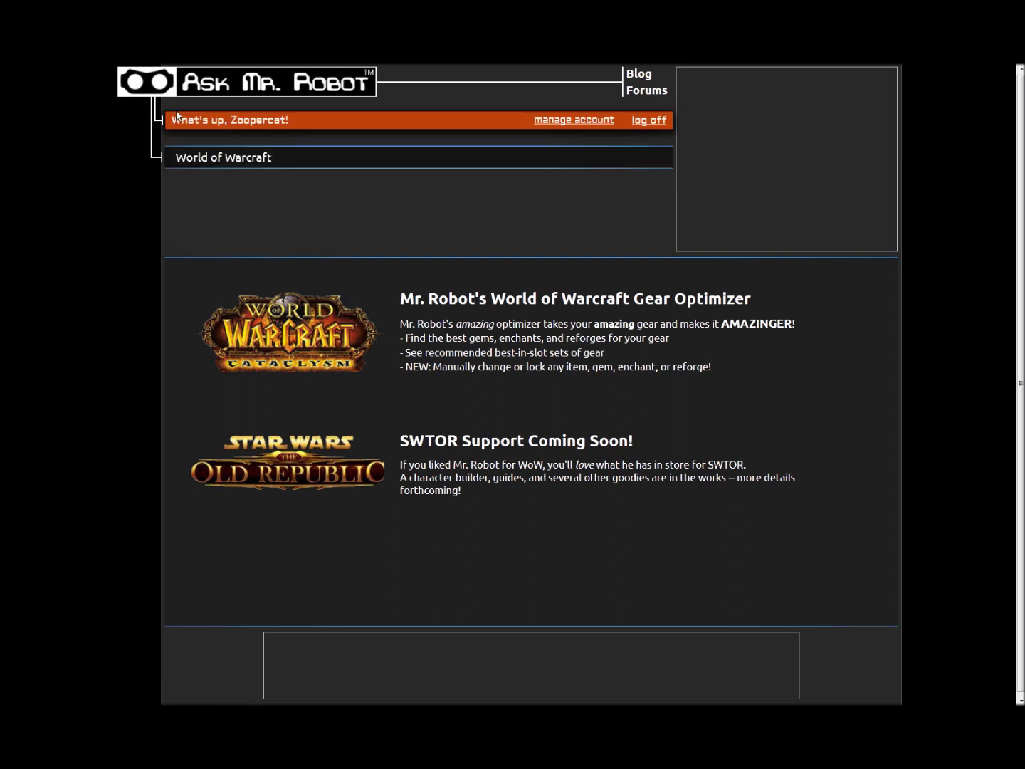
Step: Load the recently used Emerald Dream (USA) character in the World of Warcraft gear optimizer and dismiss the introductory message
{"action": "left_click", "coordinate": [305, 332]}
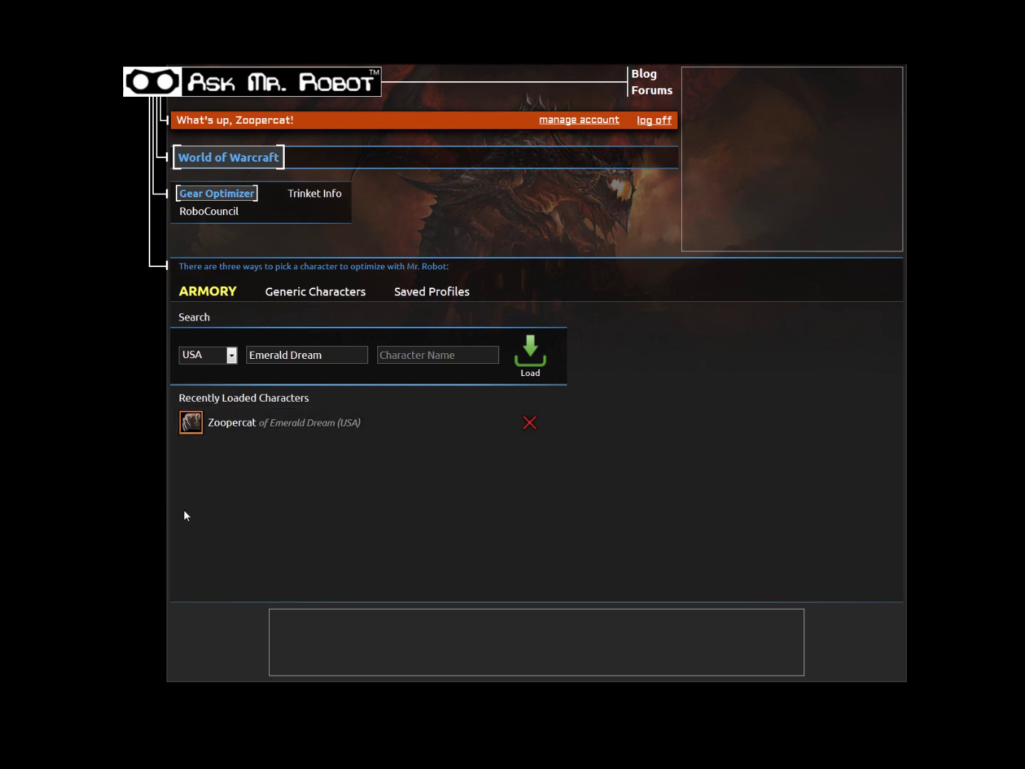
{"action": "left_click", "coordinate": [240, 426]}
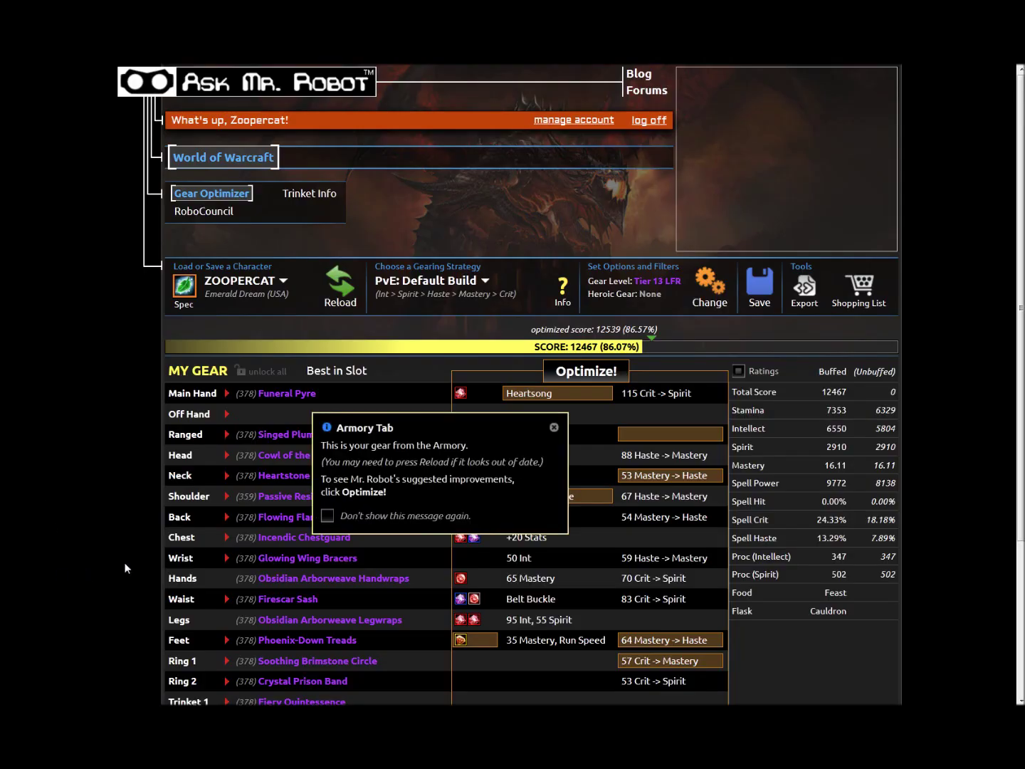
{"action": "left_click", "coordinate": [553, 428]}
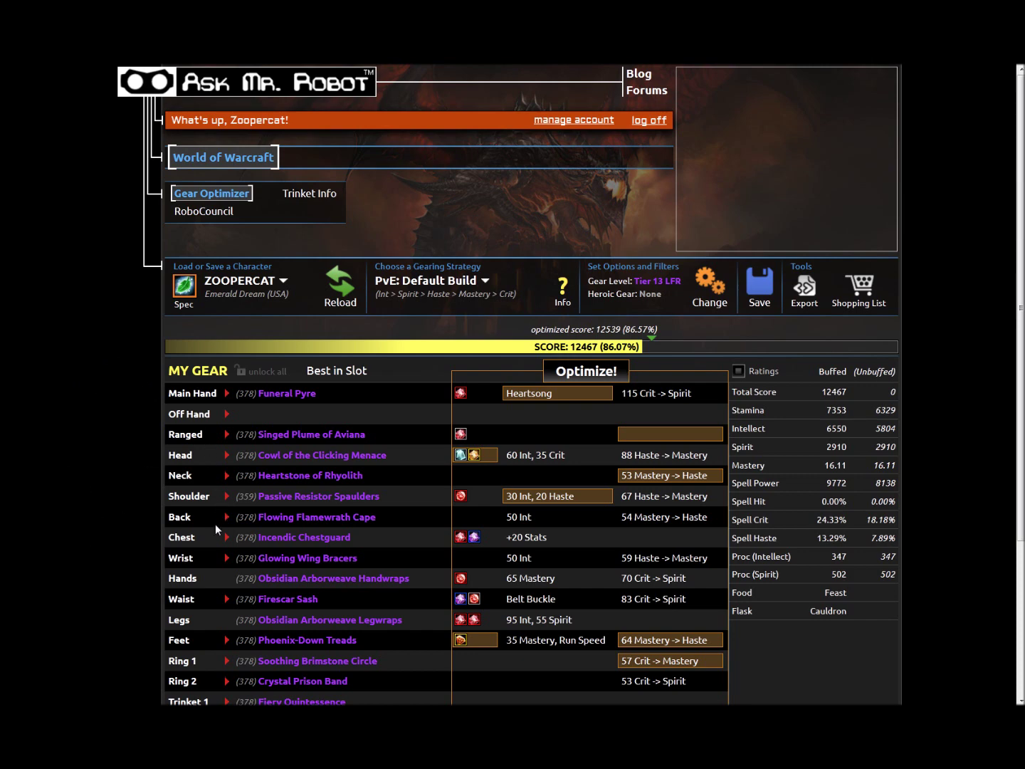
Step: Examine the loaded character's gear list, the colour legend and the current and optimized scores
{"action": "scroll", "coordinate": [75, 504], "scroll_direction": "down", "scroll_amount": 3}
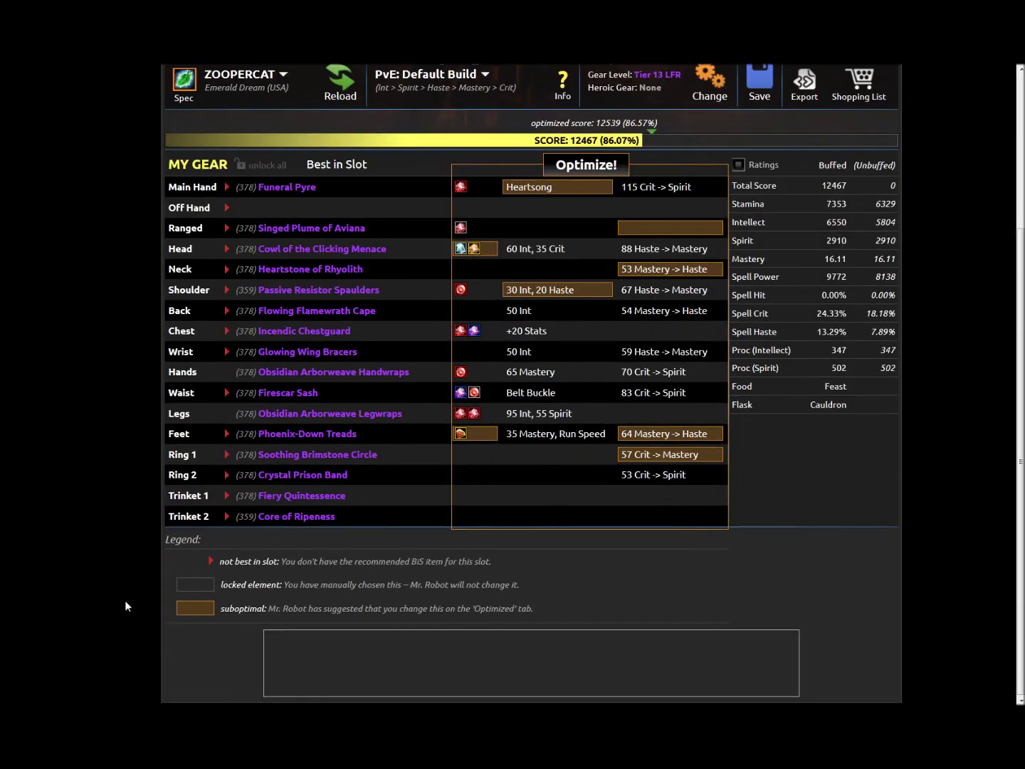
{"action": "scroll", "coordinate": [102, 565], "scroll_direction": "up", "scroll_amount": 3}
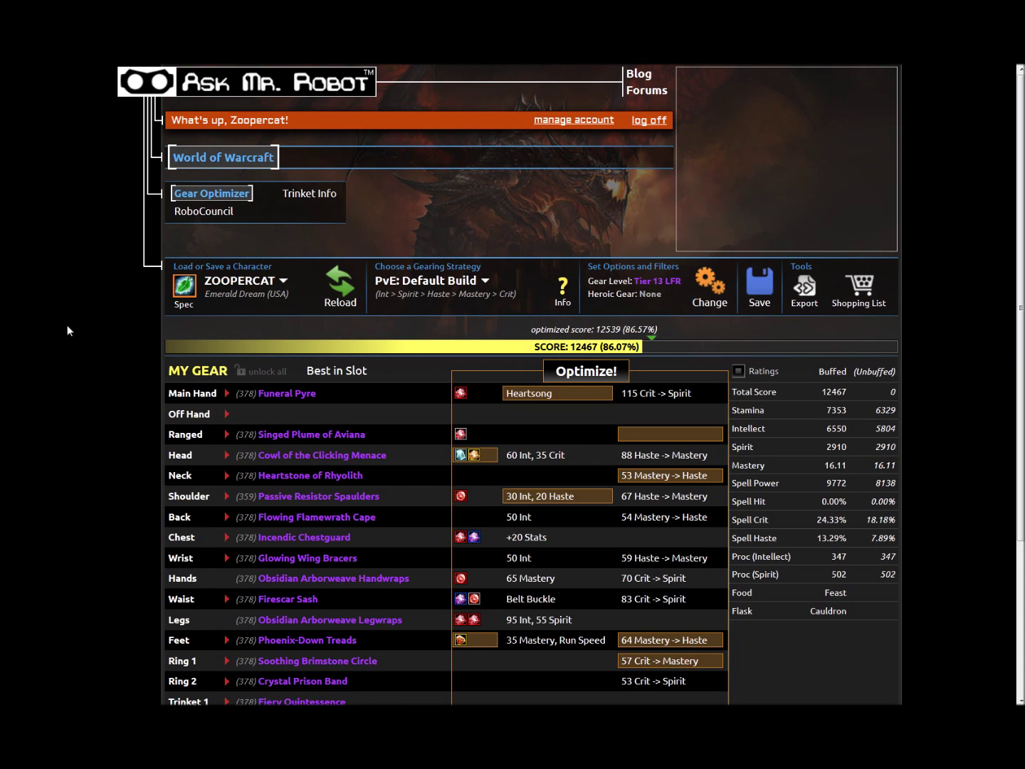
{"action": "key", "text": "ctrl+plus"}
{"action": "key", "text": "ctrl+plus"}
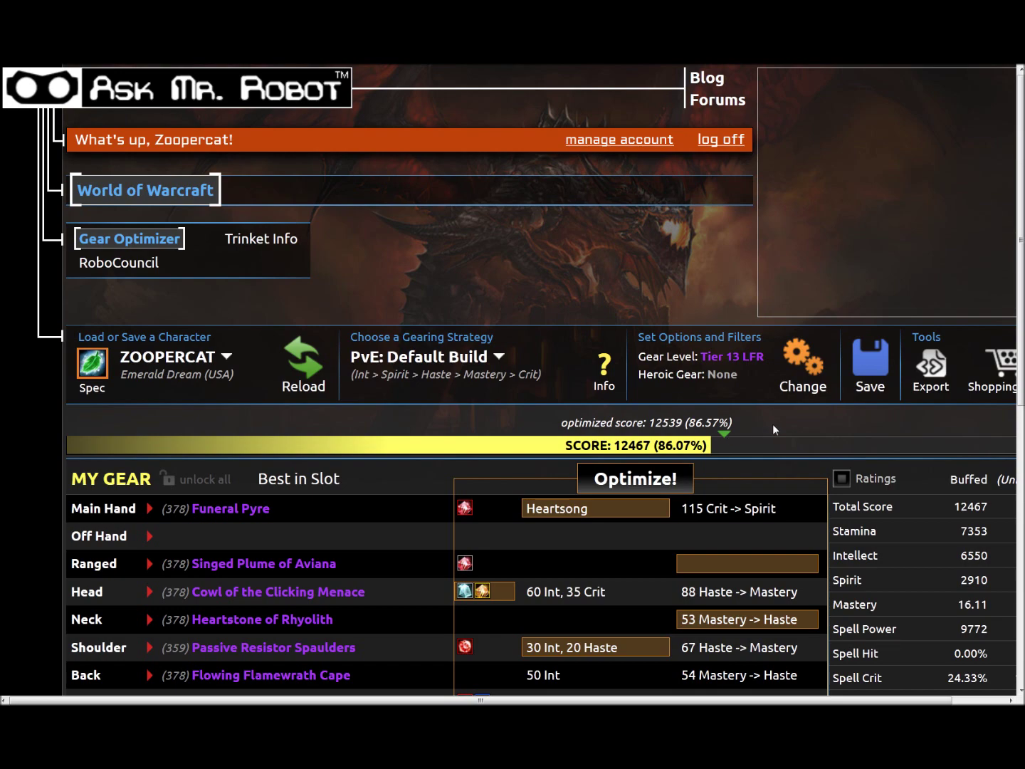
{"action": "scroll", "coordinate": [767, 431], "scroll_direction": "up", "scroll_amount": 1}
{"action": "scroll", "coordinate": [766, 430], "scroll_direction": "down", "scroll_amount": 5}
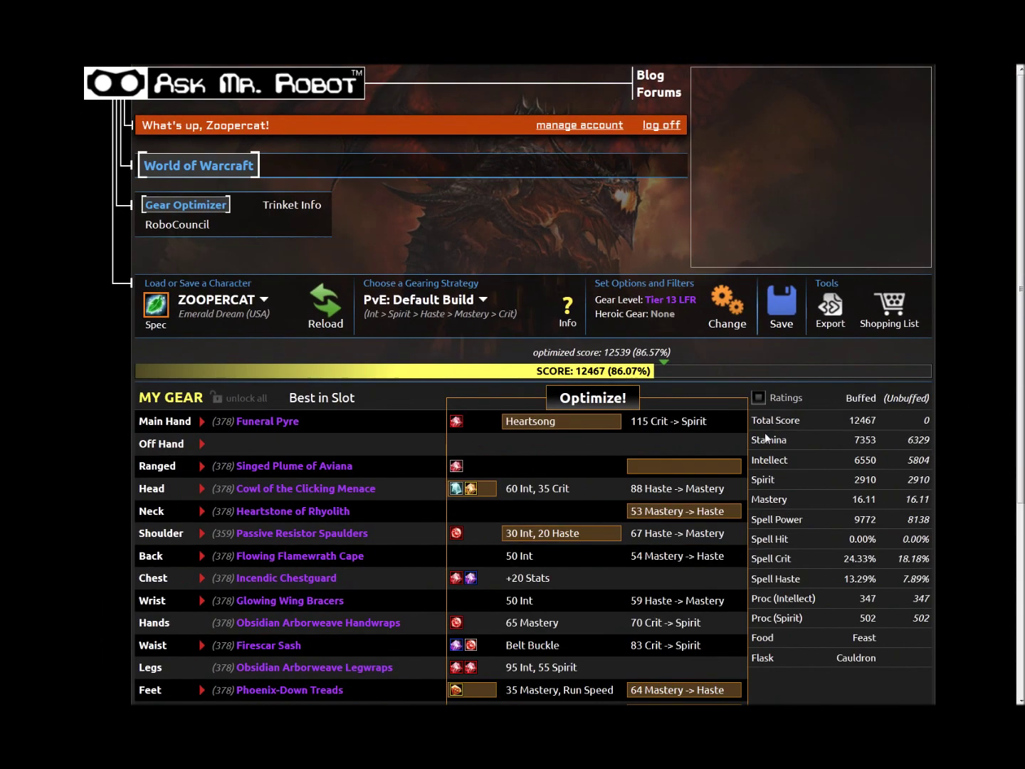
{"action": "scroll", "coordinate": [762, 438], "scroll_direction": "down", "scroll_amount": 1}
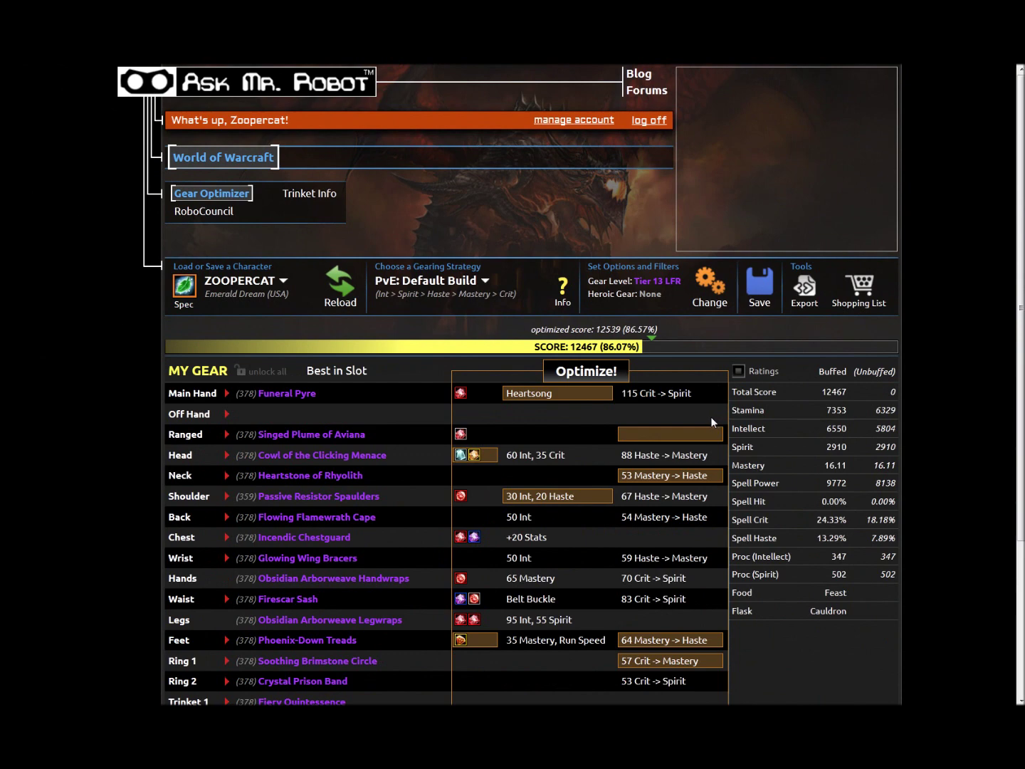
Step: Optimize the loaded gear, dismiss the tip, and apply the PvE: Haste Build preset as the gearing strategy
{"action": "left_click", "coordinate": [577, 371]}
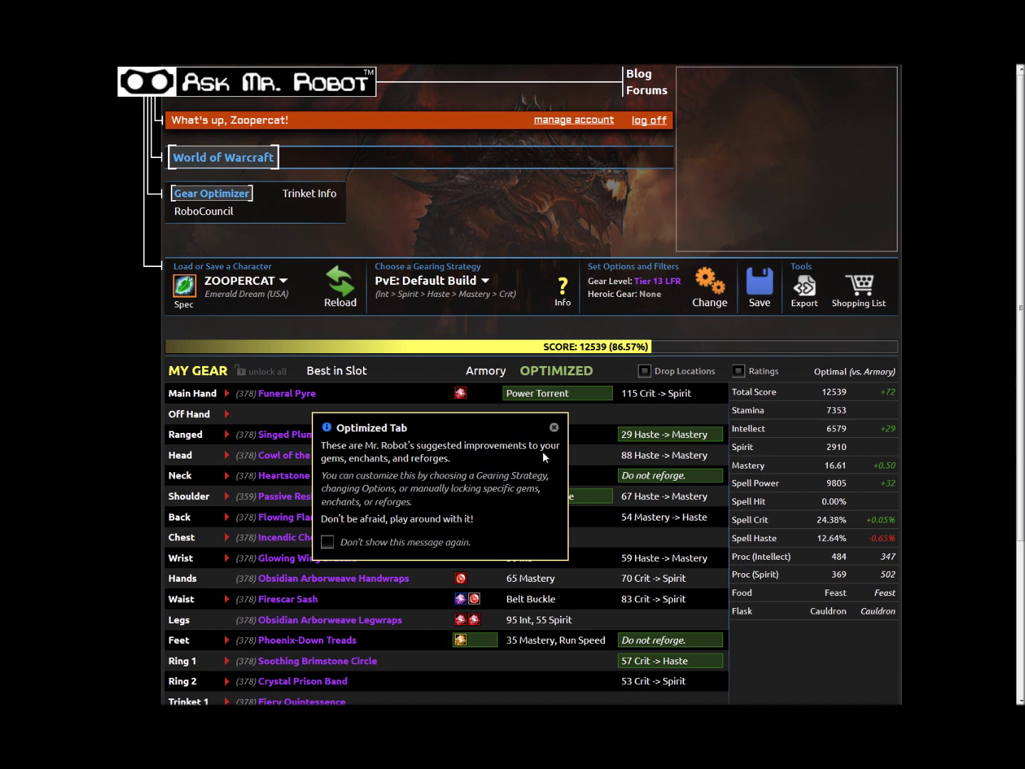
{"action": "left_click", "coordinate": [554, 430]}
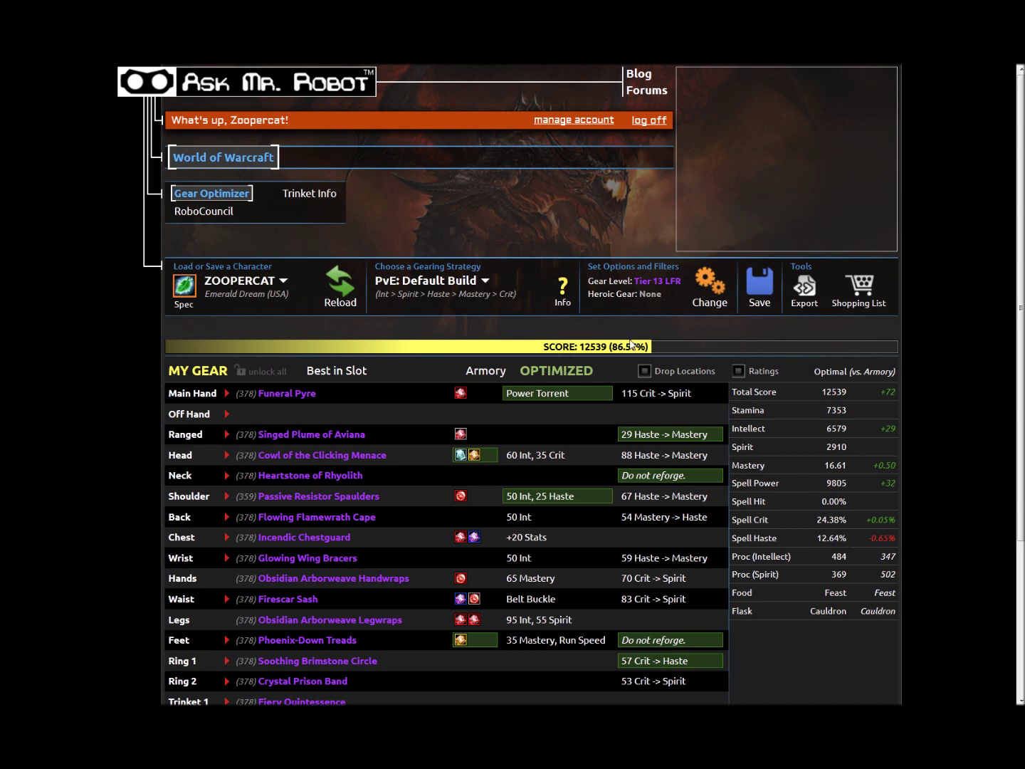
{"action": "left_click", "coordinate": [431, 285]}
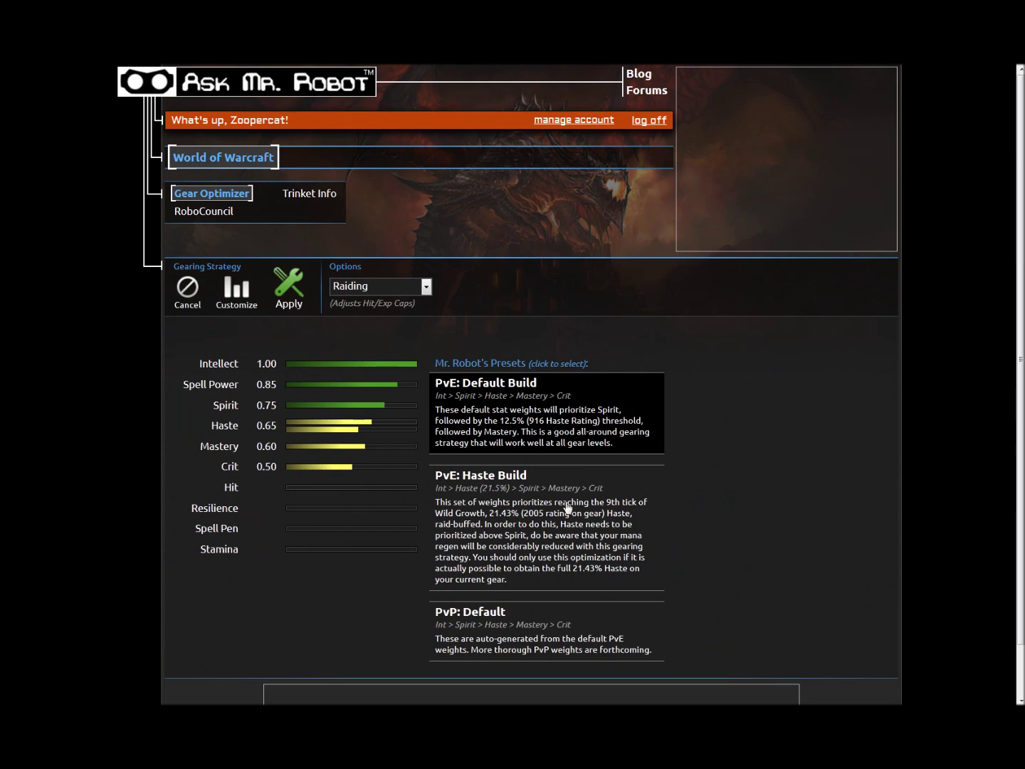
{"action": "left_click", "coordinate": [461, 488]}
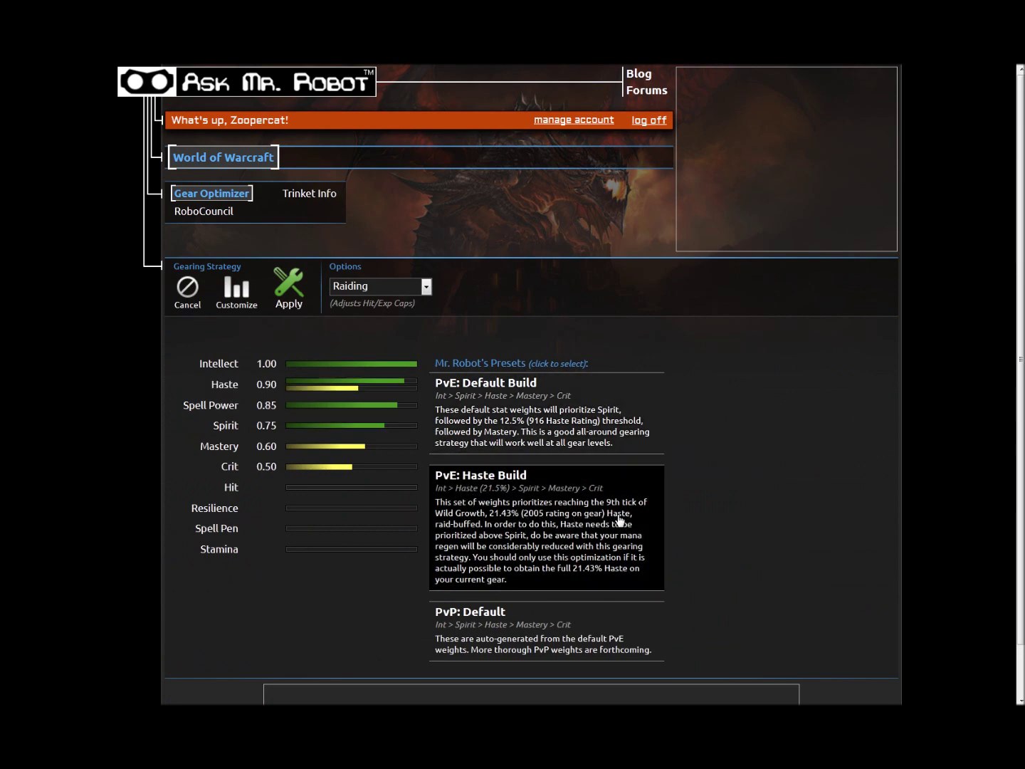
{"action": "left_click", "coordinate": [278, 298]}
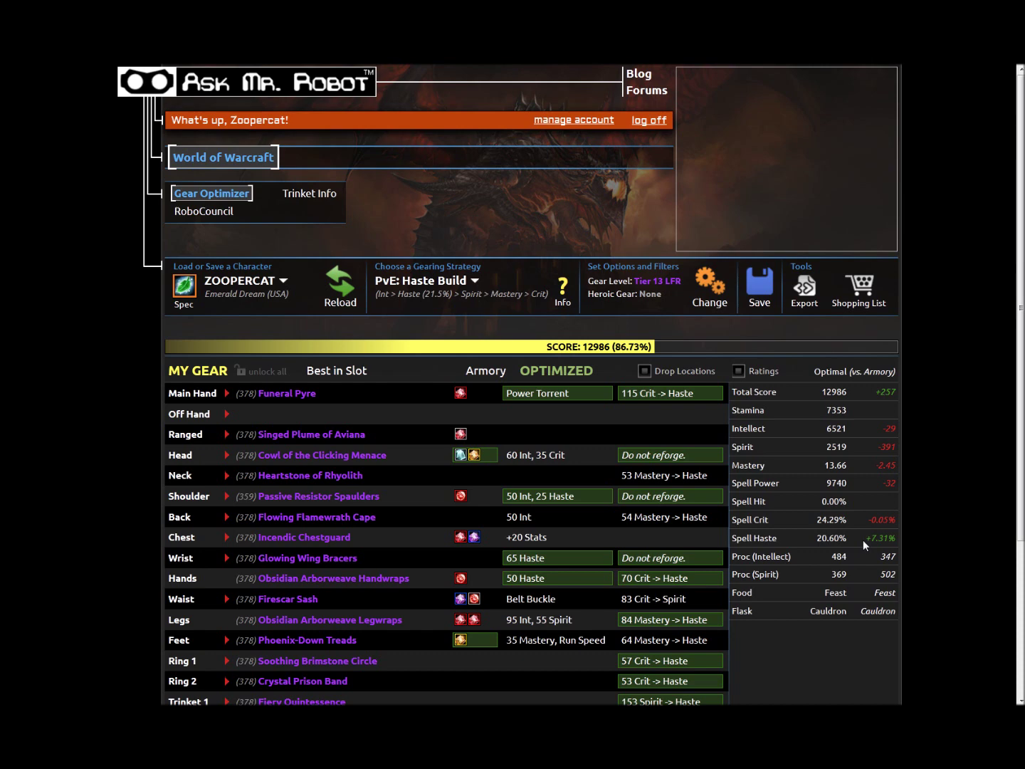
Step: Check the shopping list and lock the gems of the Cowl of the Clicking Menace in the head slot, closing the list at the end
{"action": "left_click", "coordinate": [866, 293]}
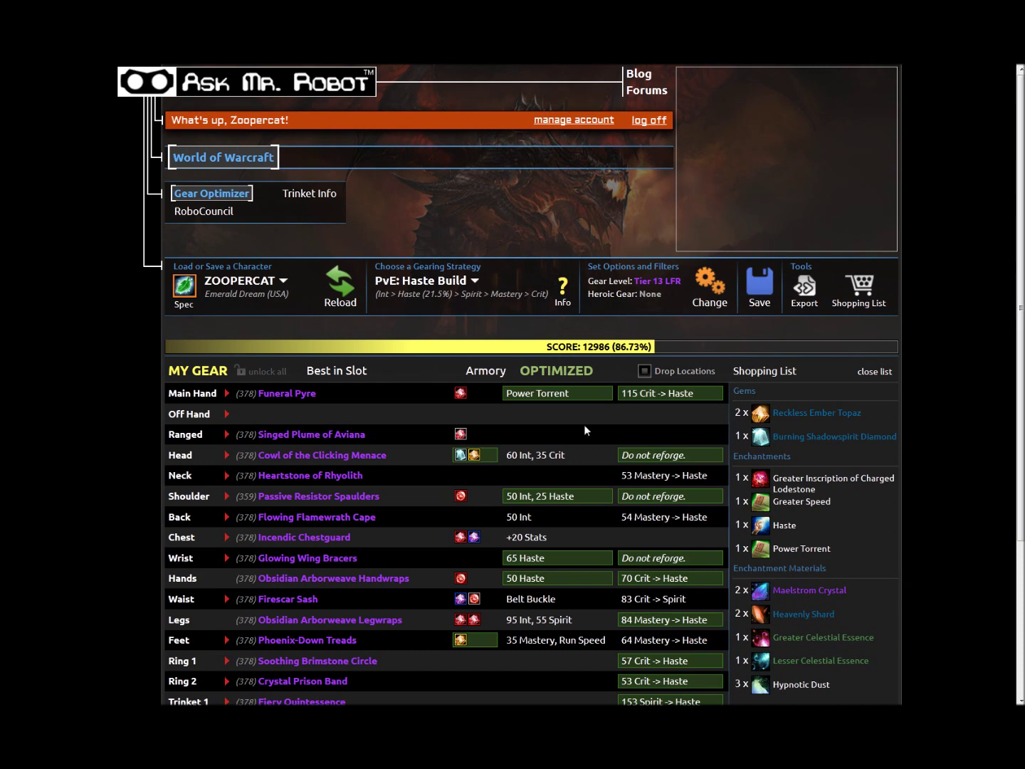
{"action": "left_click", "coordinate": [491, 456]}
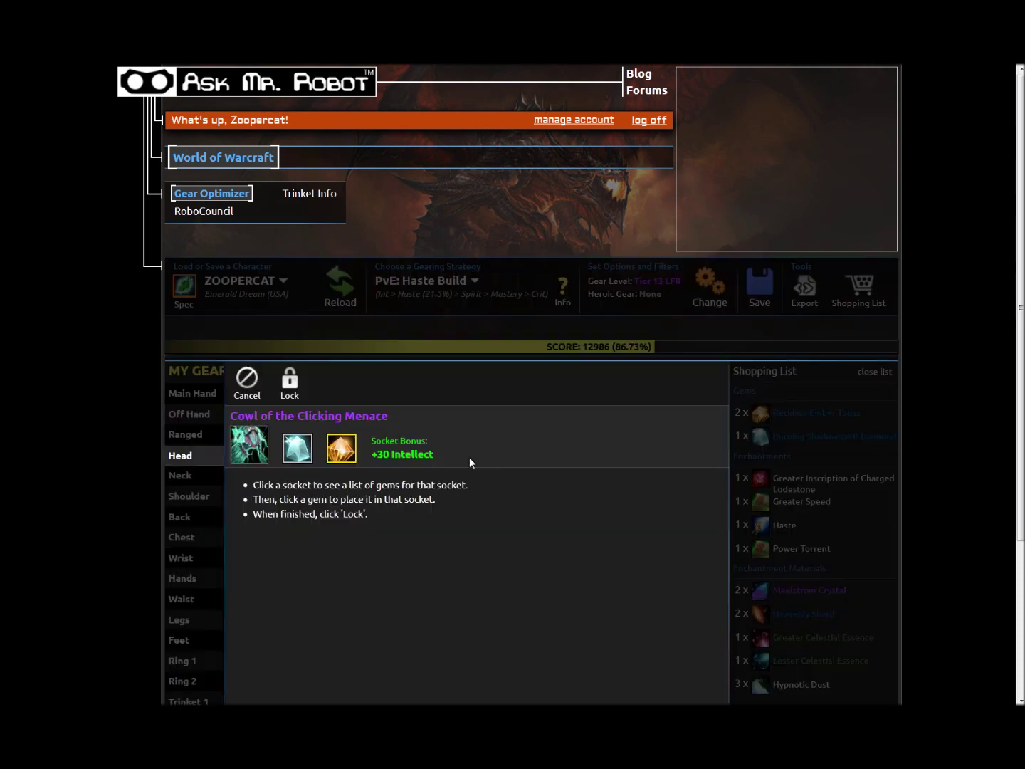
{"action": "left_click", "coordinate": [298, 447]}
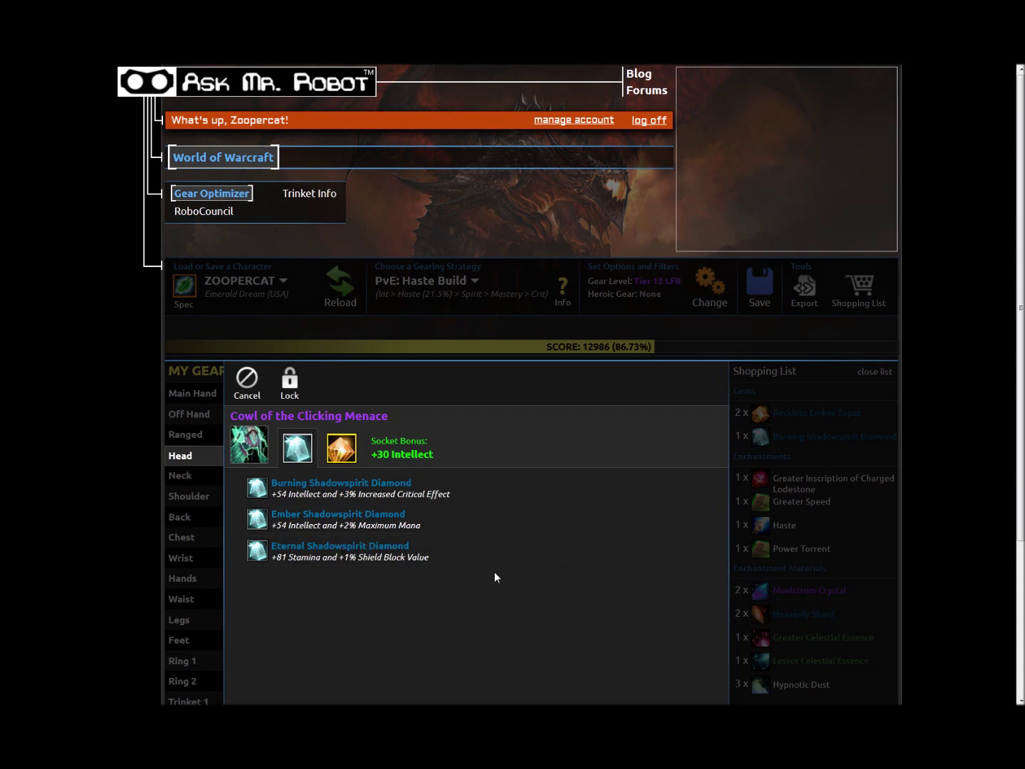
{"action": "left_click", "coordinate": [283, 382]}
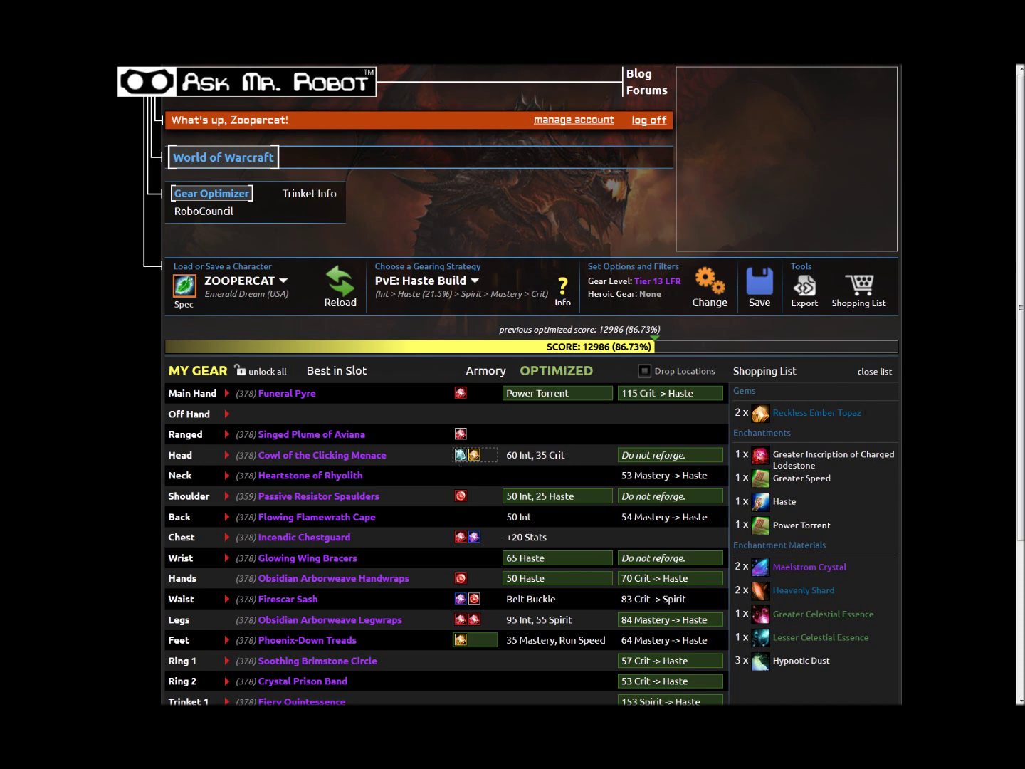
{"action": "left_click", "coordinate": [865, 373]}
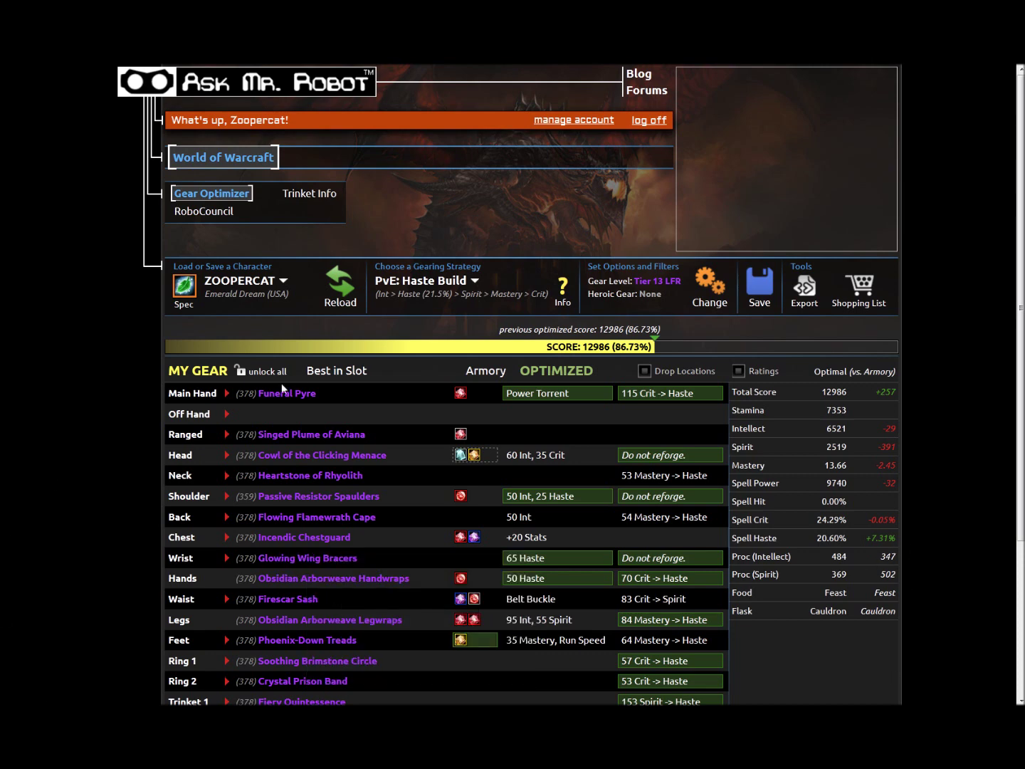
Step: For the best-in-slot set, apply Gear Level Tier 13 and Heroic Gear Tier 13 Heroic, and exclude molten front rewards
{"action": "left_click", "coordinate": [327, 371]}
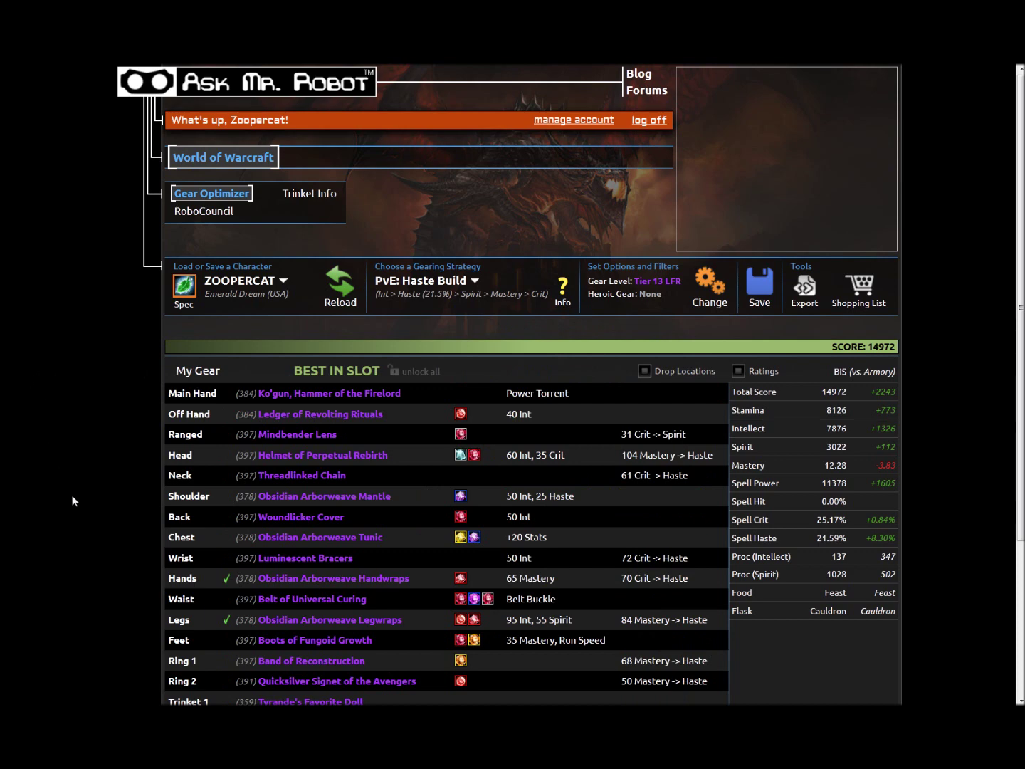
{"action": "mouse_move", "coordinate": [239, 405]}
{"action": "left_click", "coordinate": [706, 285]}
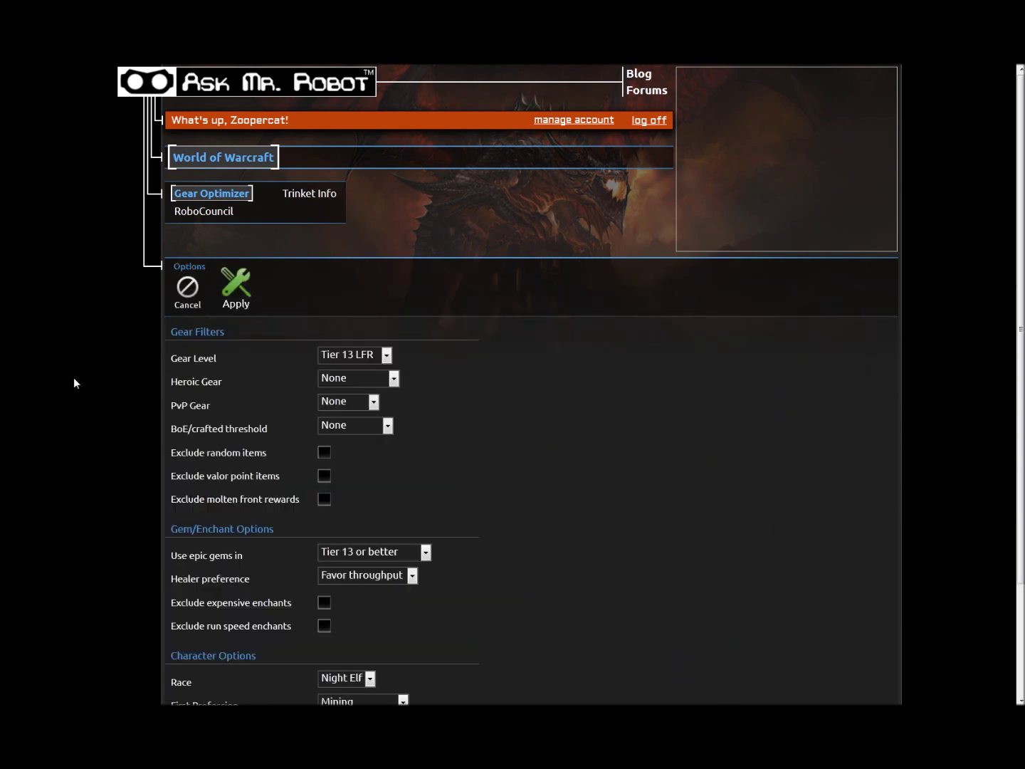
{"action": "left_click", "coordinate": [330, 357]}
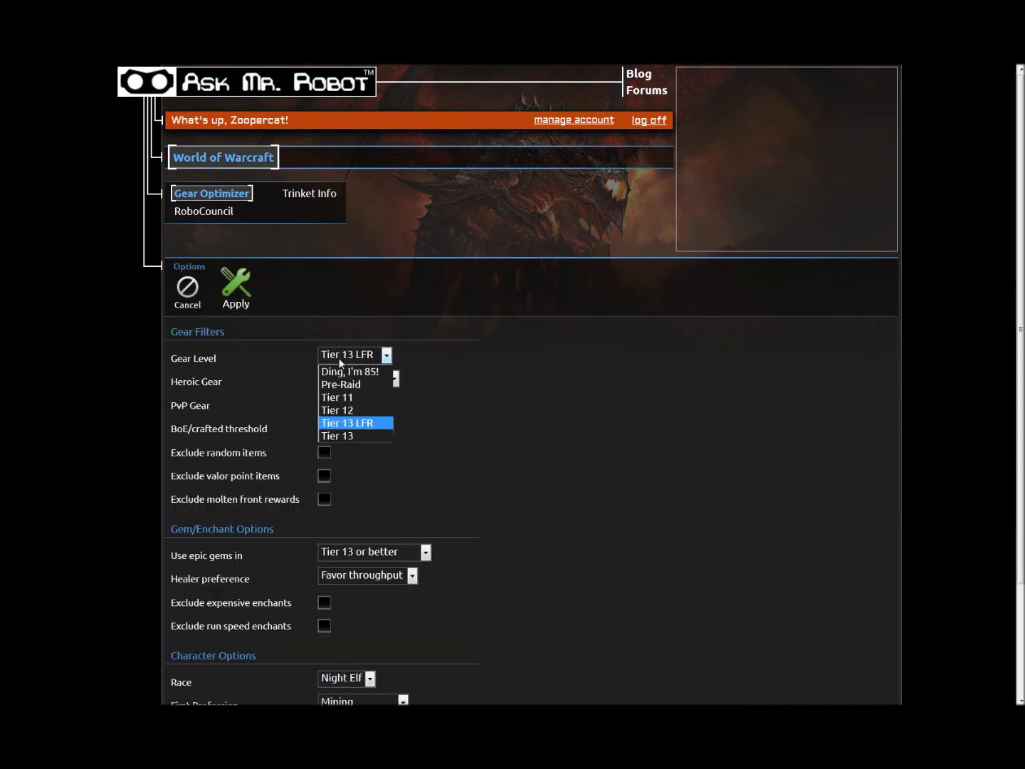
{"action": "left_click", "coordinate": [350, 436]}
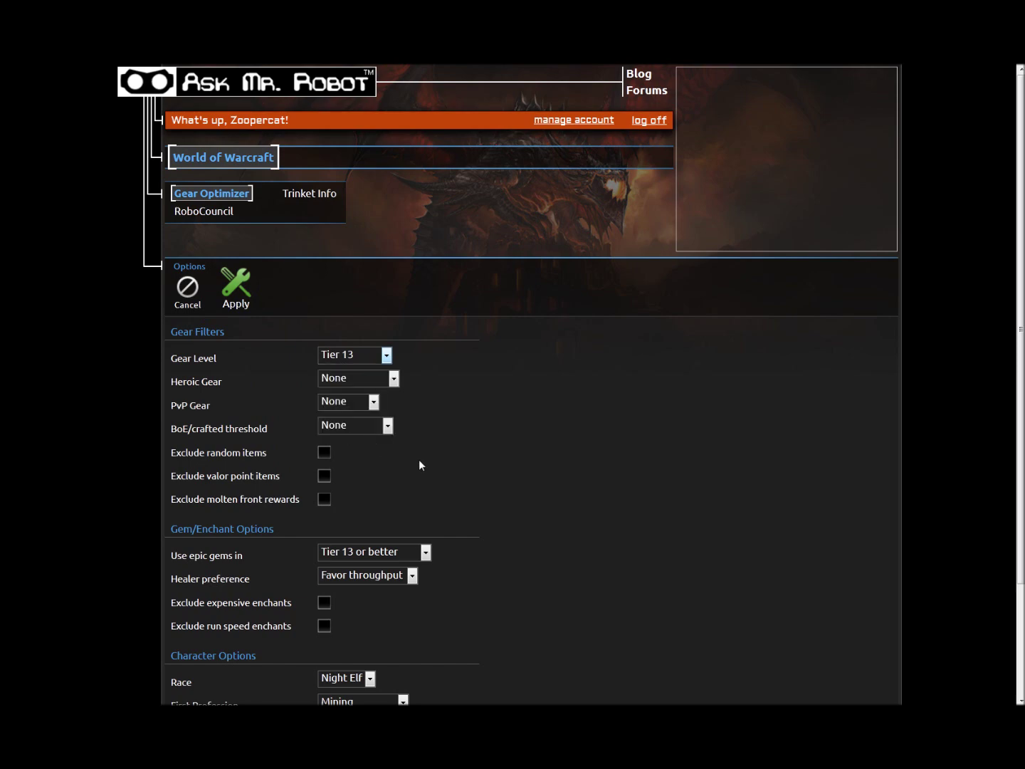
{"action": "left_click", "coordinate": [377, 376]}
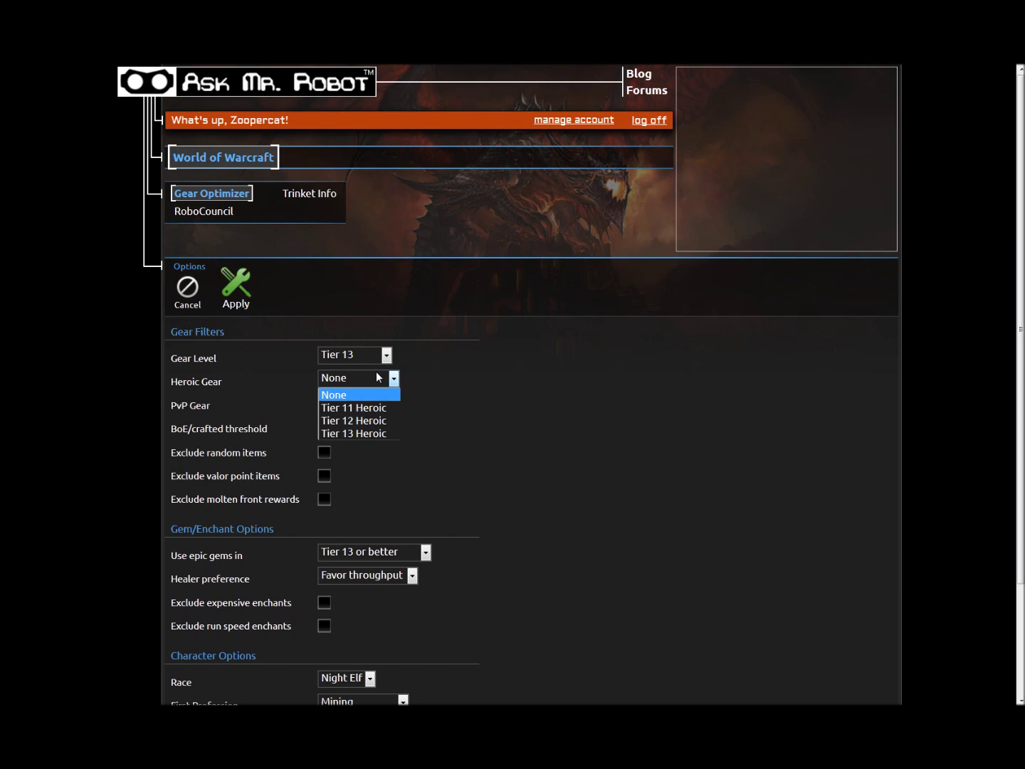
{"action": "left_click", "coordinate": [365, 432]}
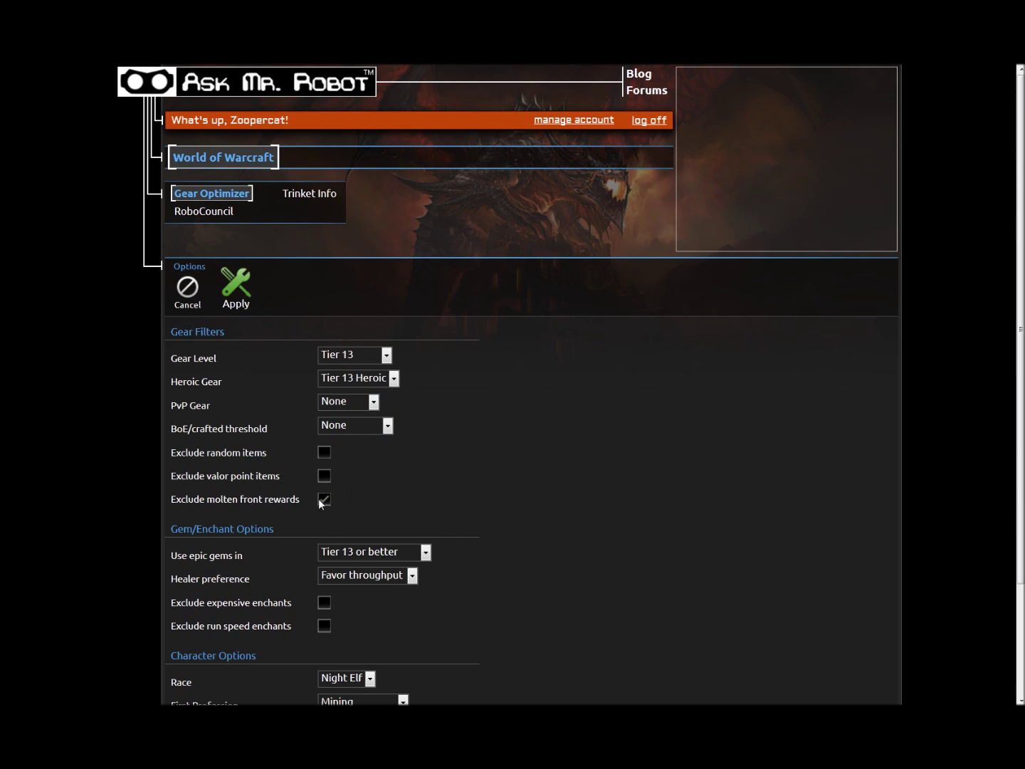
{"action": "left_click", "coordinate": [232, 291]}
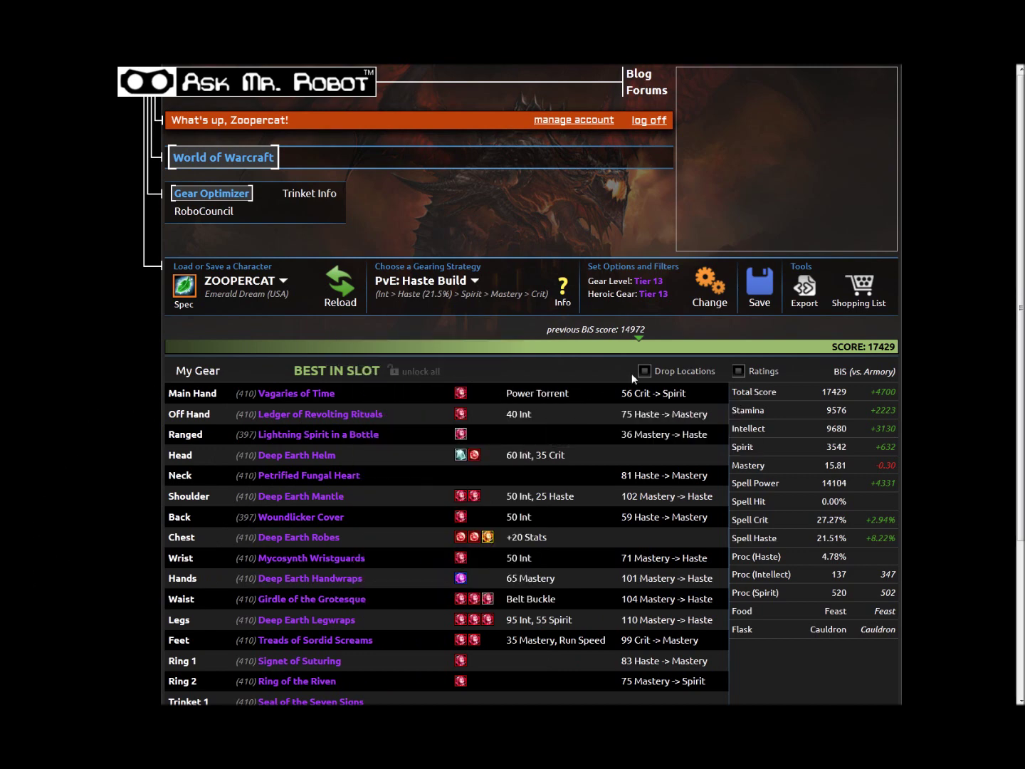
Step: Show the drop locations and exclude the heroic Vagaries of Time from the suggested main-hand items, saving the choice
{"action": "left_click", "coordinate": [675, 371]}
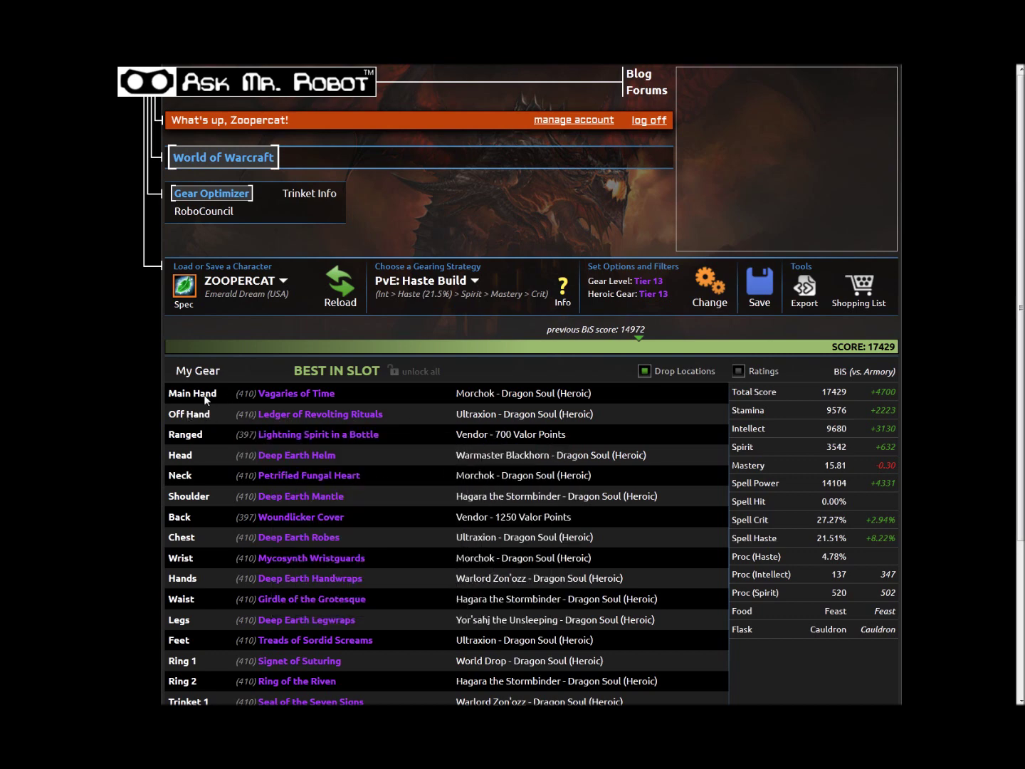
{"action": "left_click", "coordinate": [348, 391]}
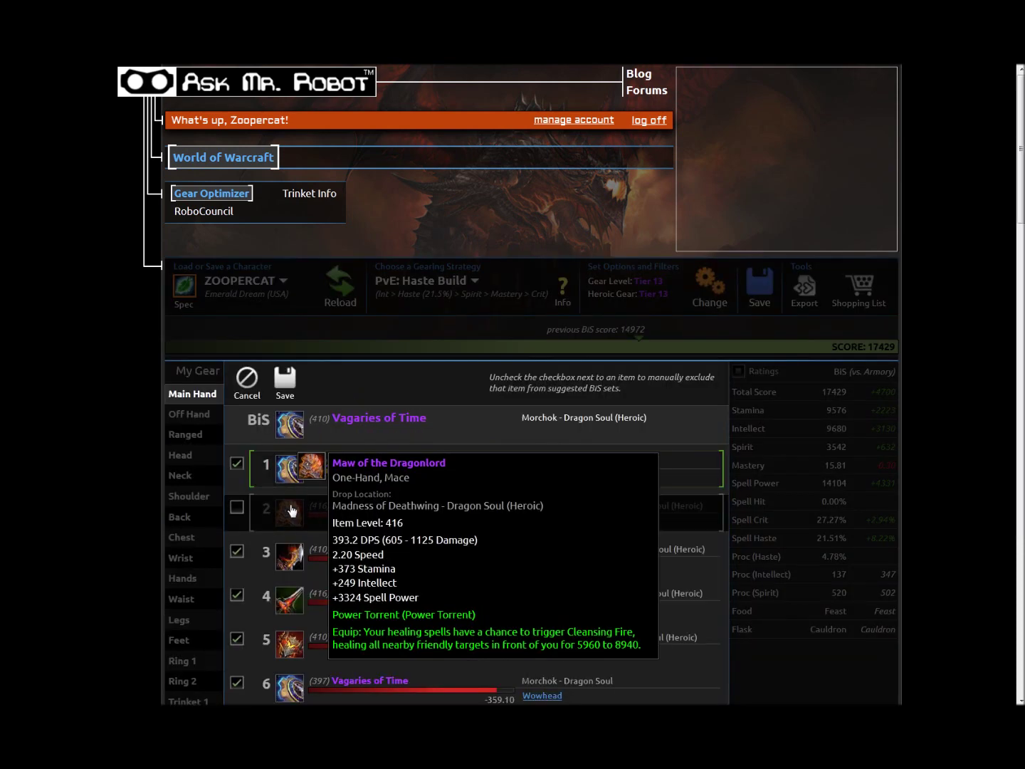
{"action": "left_click", "coordinate": [240, 467]}
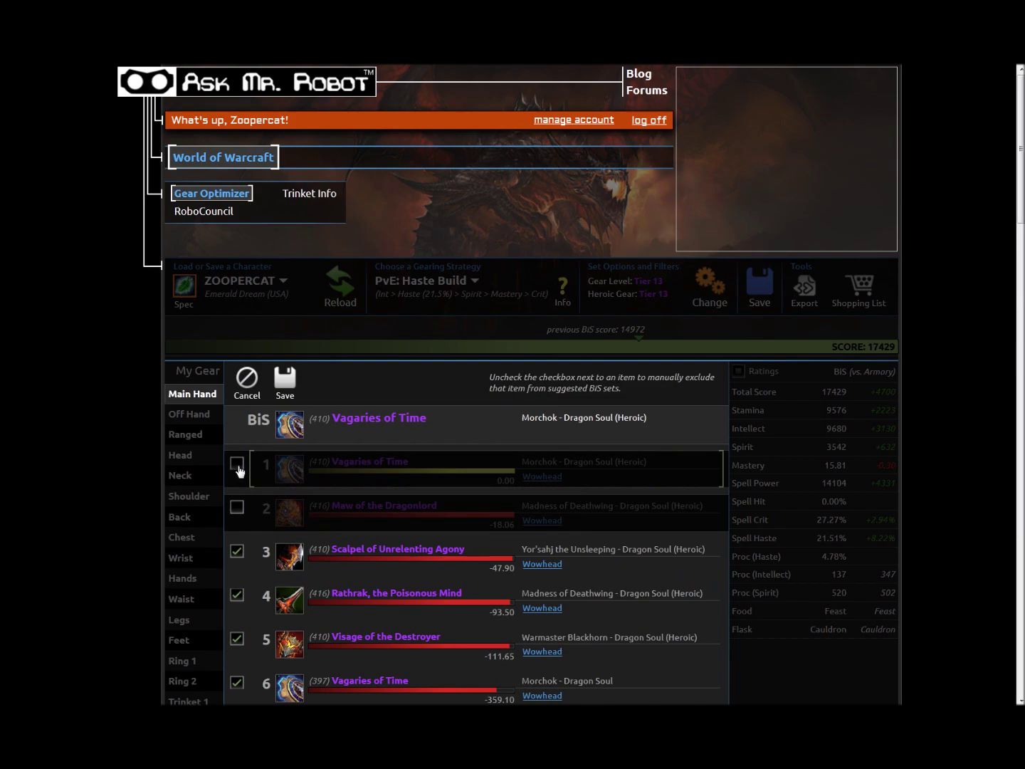
{"action": "left_click", "coordinate": [285, 382]}
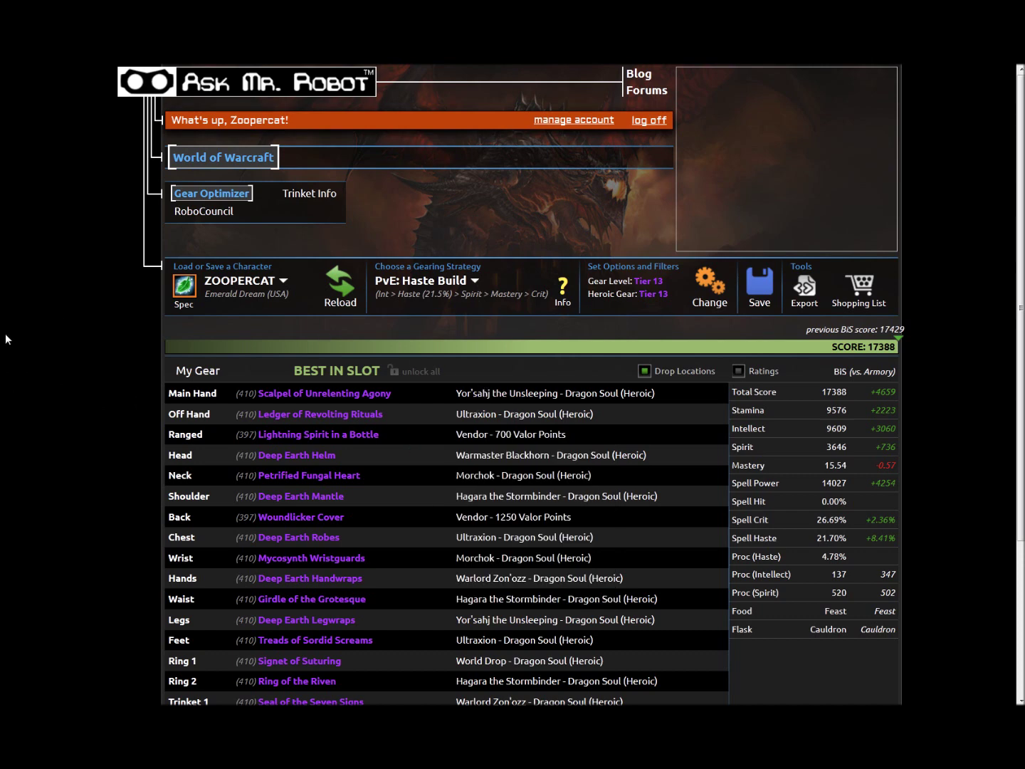
Step: Return to the character's own gear and dismiss the tip about the optimized suggestions
{"action": "left_click", "coordinate": [202, 370]}
{"action": "left_click", "coordinate": [553, 426]}
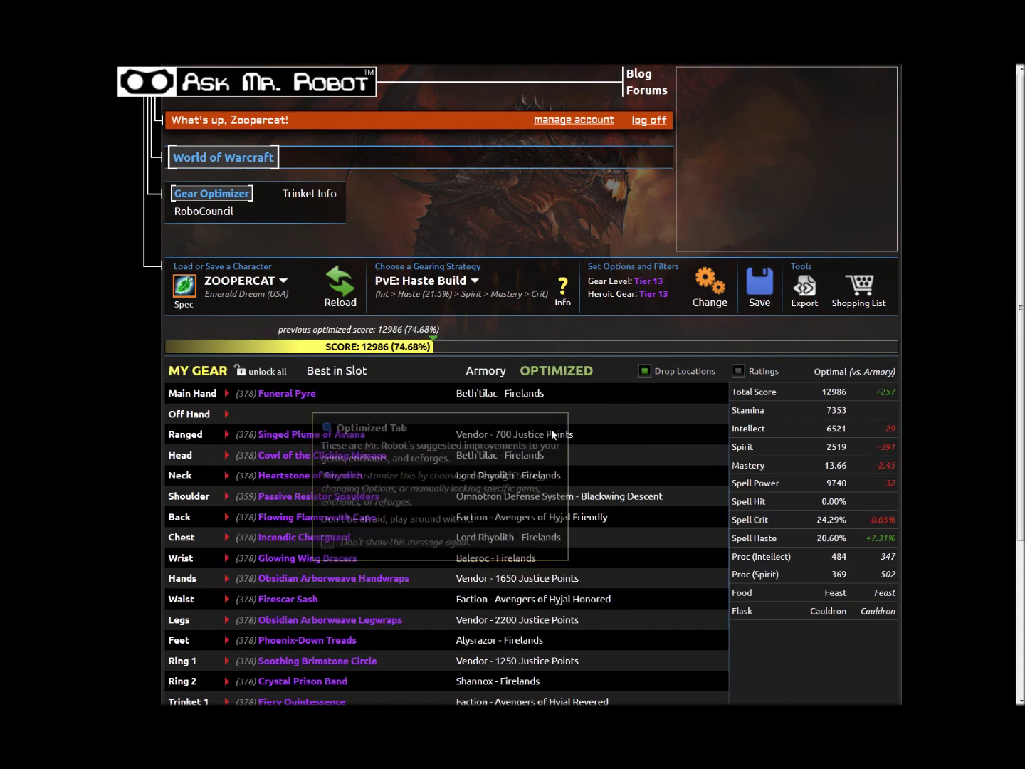